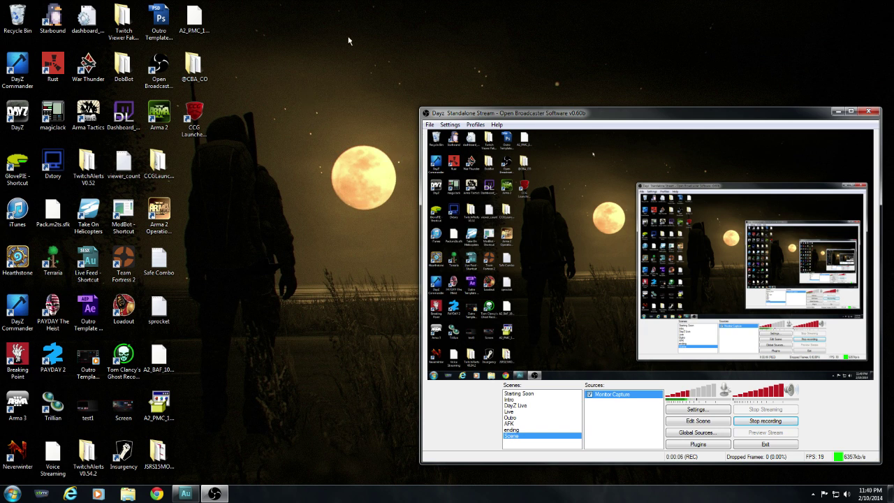
Step: Open the OBS Settings window and bring up the Microphone Noise Gate page
left_click(450, 124)
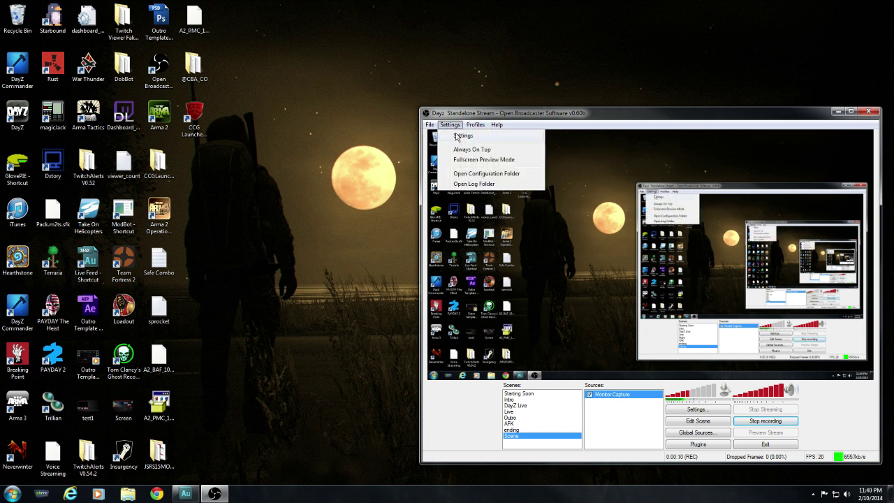
left_click(459, 137)
left_click_drag(317, 84, 169, 106)
left_click(144, 172)
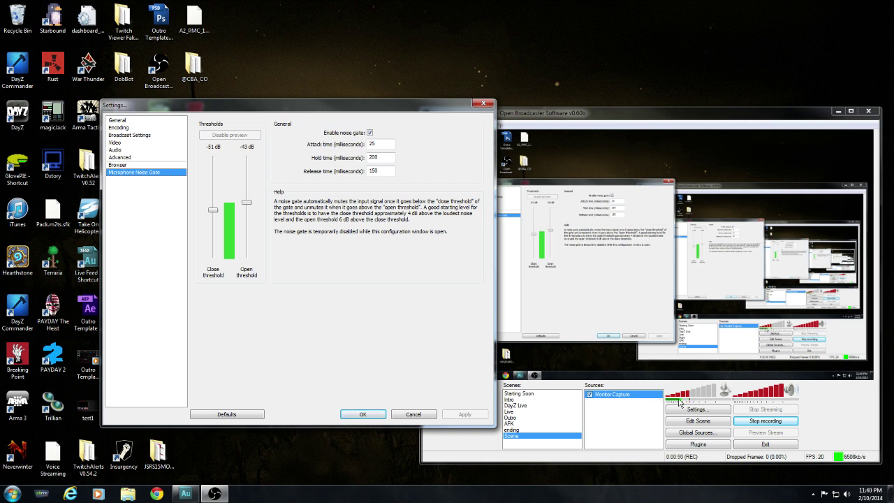
Step: Confirm the noise gate changes with OK
left_click(363, 415)
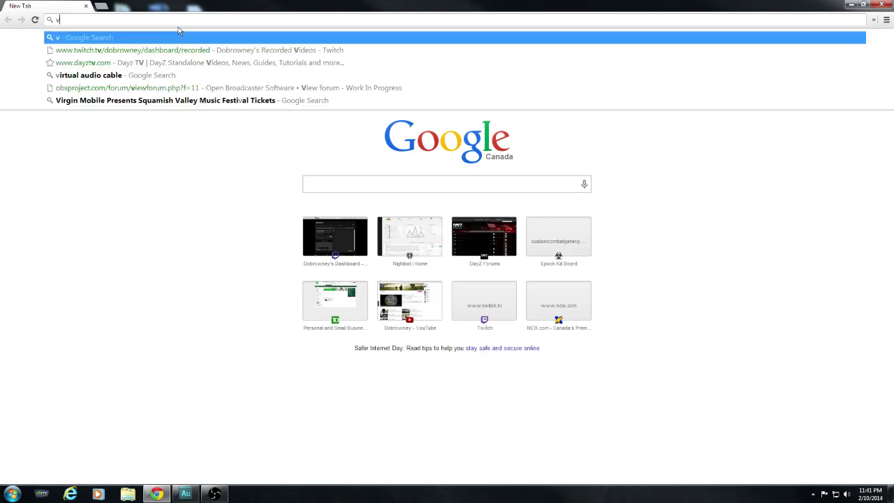
Step: Search for Virtual Audio Cable, scroll its muzychenko.net page to Download and purchase, then minimize Chrome
type("irtal")
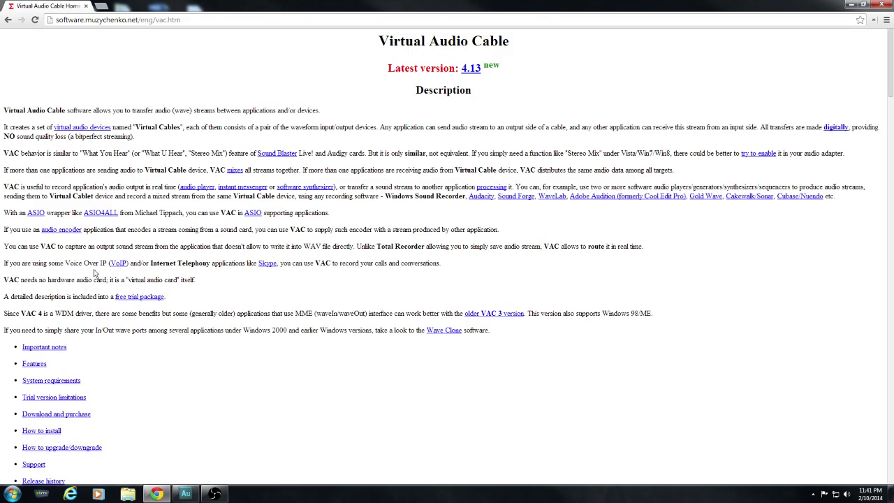
scroll(96, 274, "down", 7)
scroll(145, 199, "down", 3)
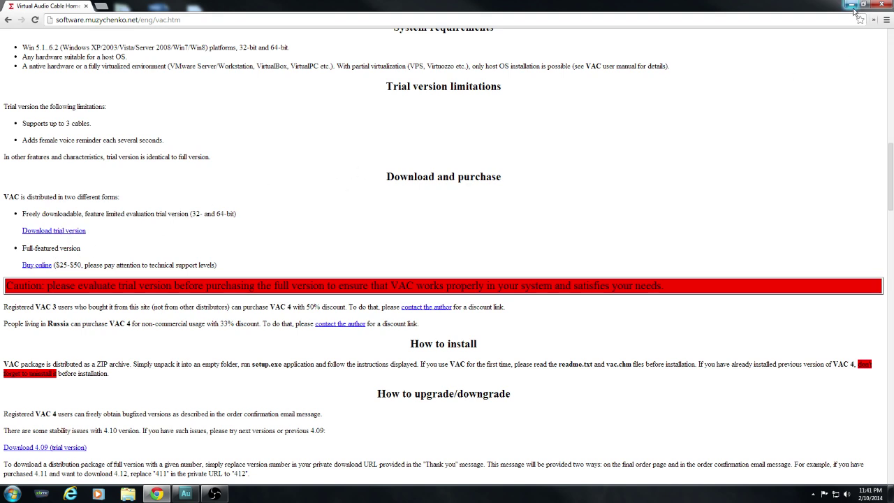
left_click(851, 4)
left_click(6, 494)
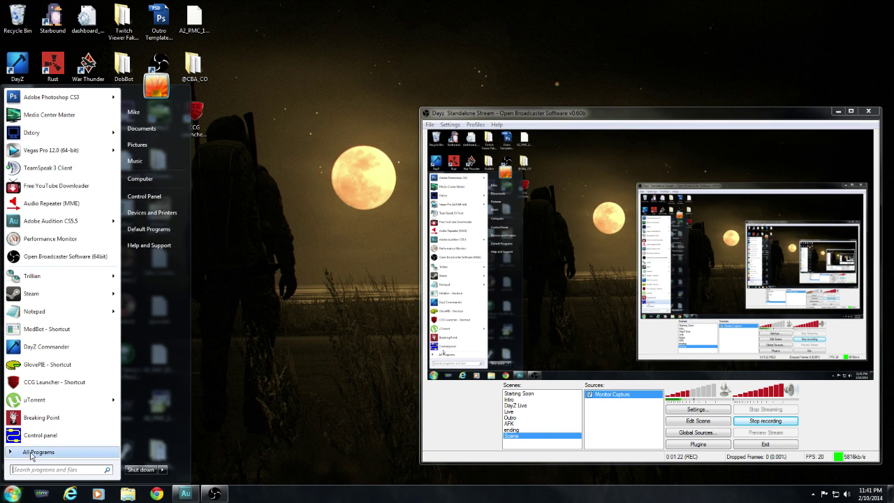
left_click(42, 436)
left_click_drag(314, 148, 254, 88)
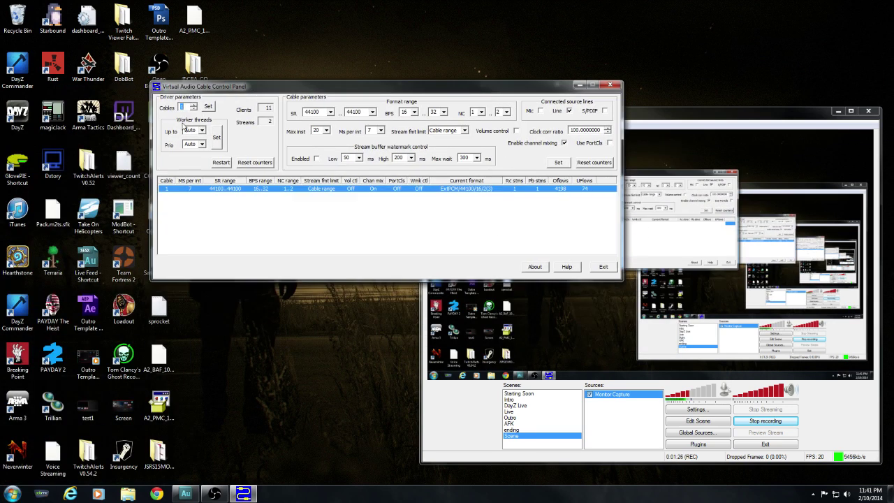
left_click(604, 266)
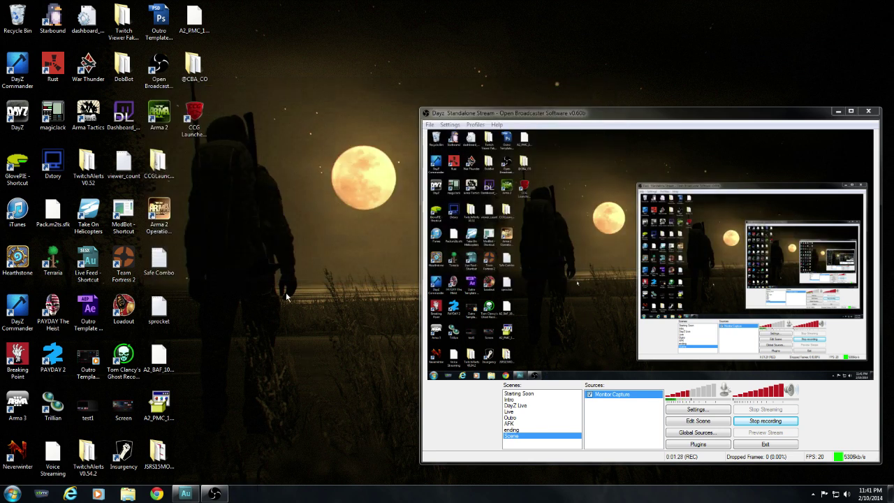
Step: Restore Audition and open the Edit > Preferences > Audio Hardware page
left_click(186, 493)
left_click_drag(164, 35, 110, 39)
left_click(63, 51)
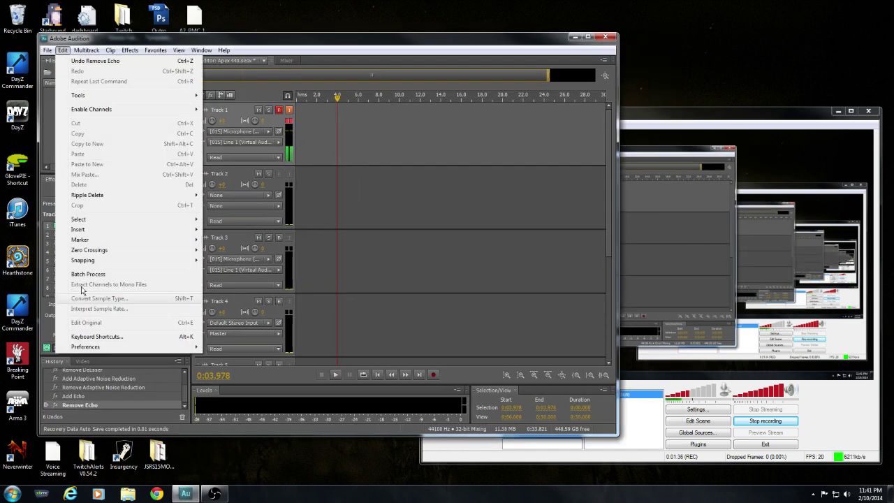
mouse_move(109, 349)
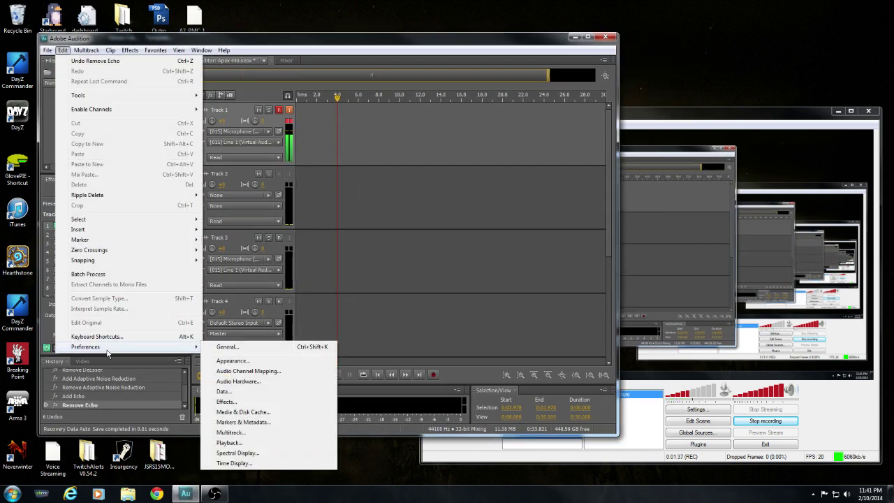
left_click(251, 383)
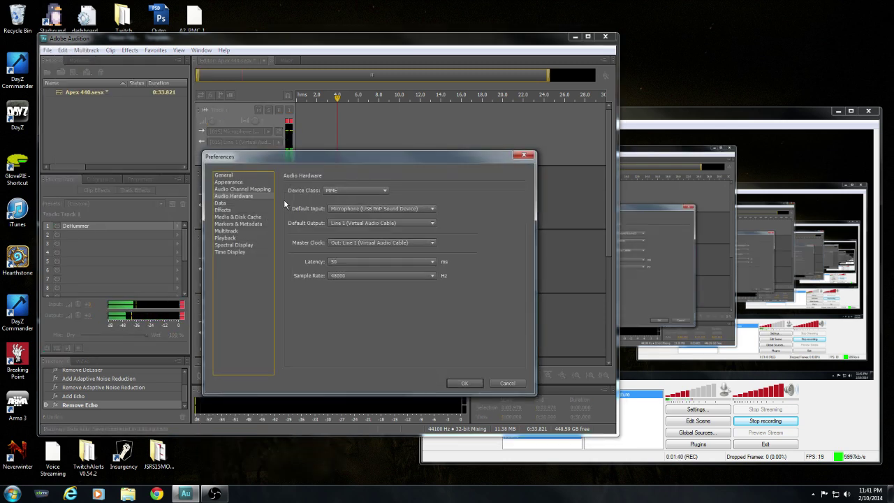
Step: Confirm USB microphone input, Line 1 output, Out: Line 1 master clock and 50 ms latency, then cancel
left_click(353, 206)
left_click(364, 250)
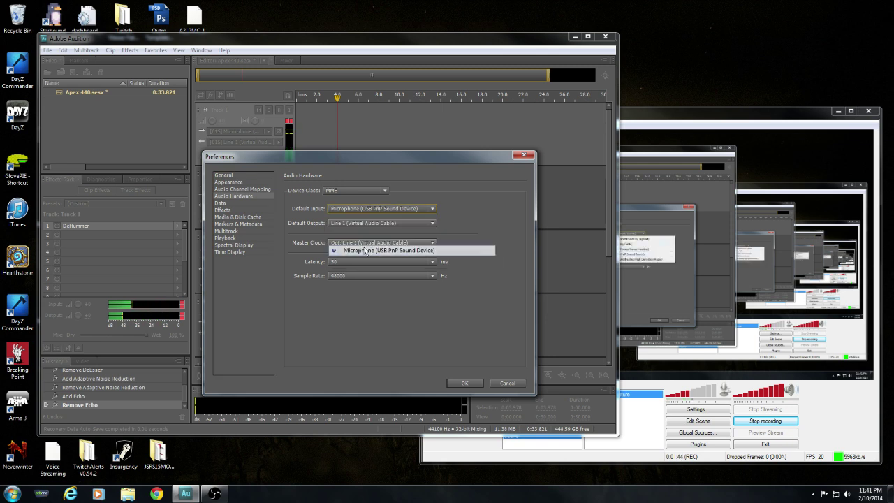
left_click(390, 223)
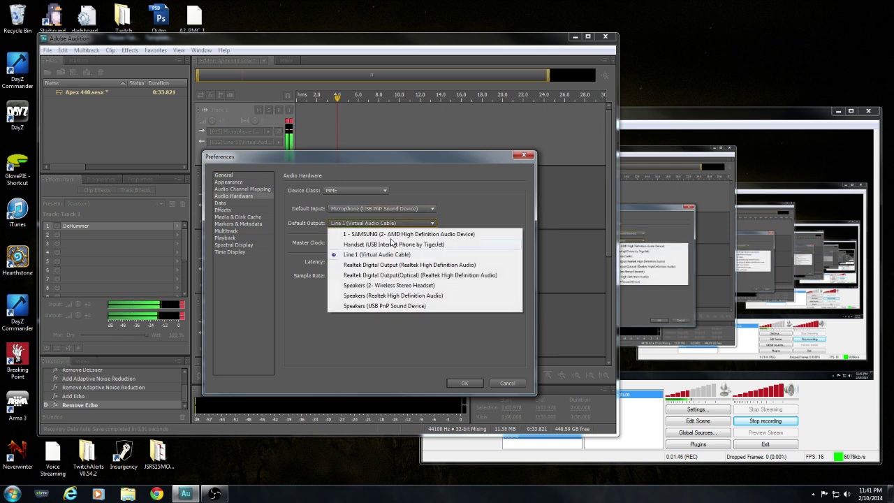
left_click(367, 254)
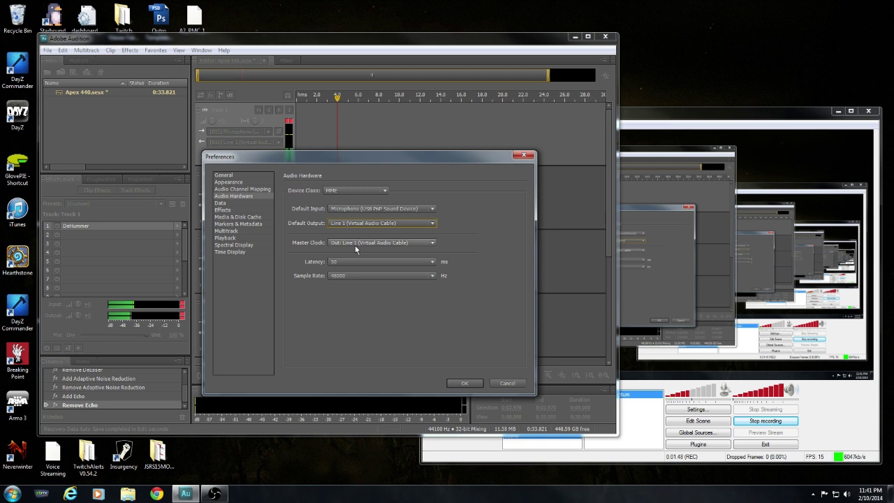
left_click(333, 244)
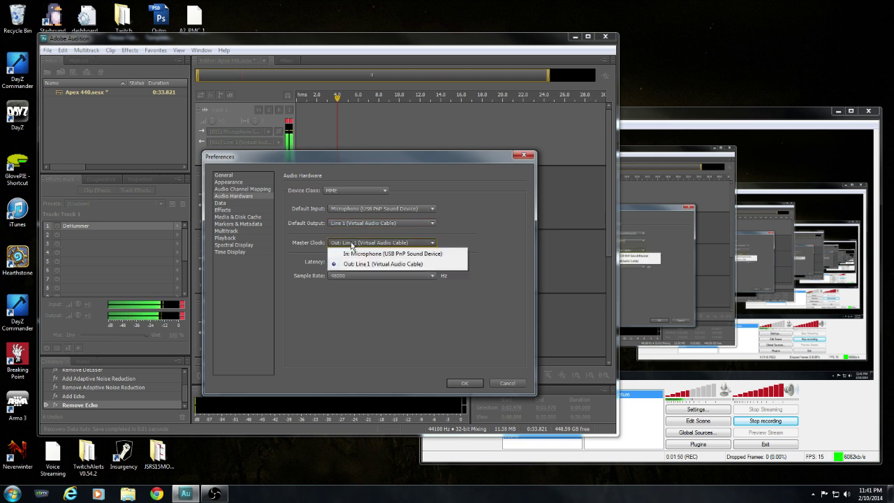
left_click(354, 265)
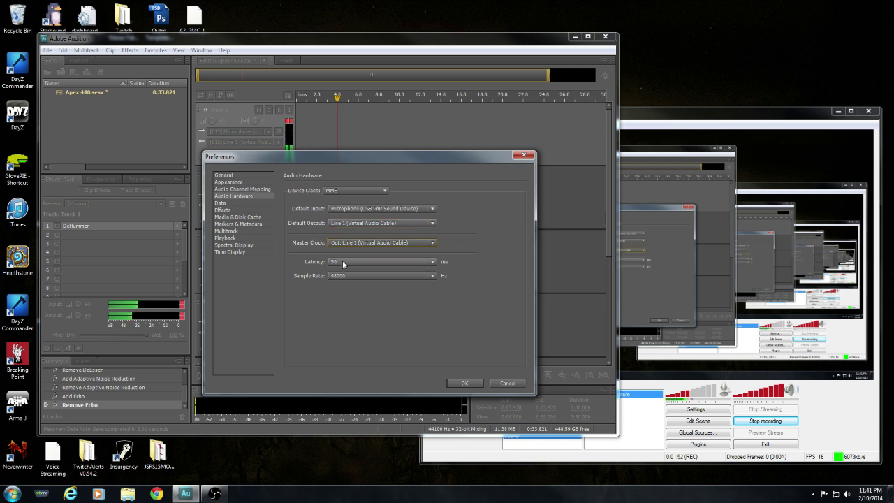
left_click(342, 262)
left_click(353, 294)
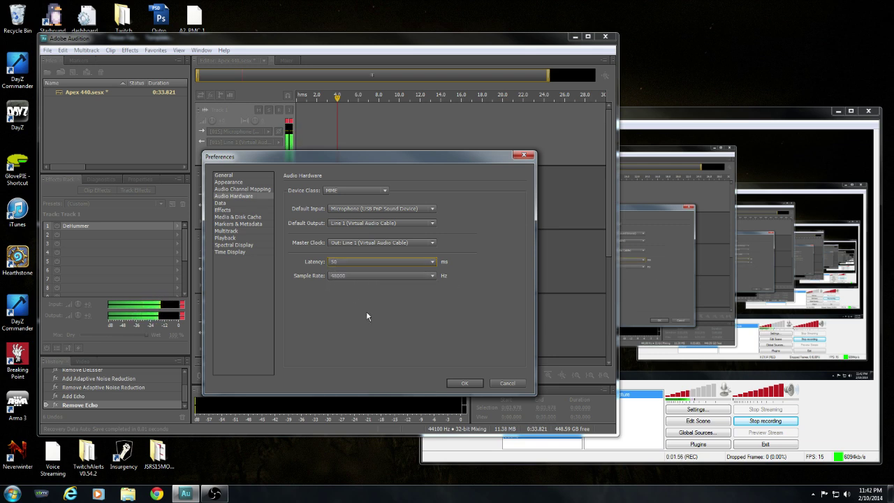
left_click(508, 383)
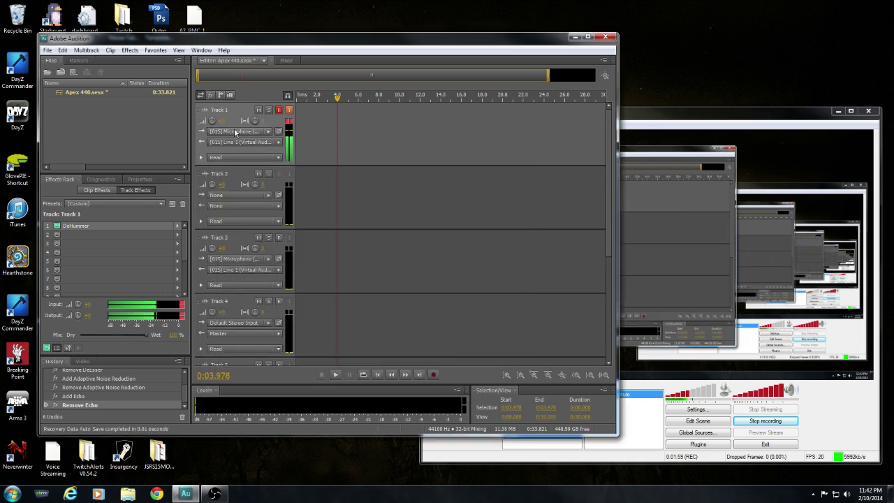
Step: Route Track 1 from the USB mic to stereo Line 1, enable input monitoring, and show its track effects
left_click(267, 131)
mouse_move(318, 158)
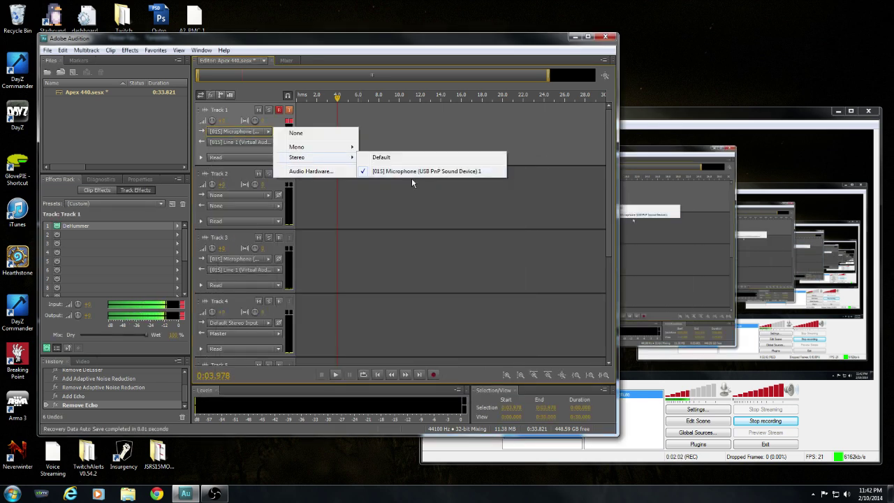
left_click(422, 122)
left_click(278, 141)
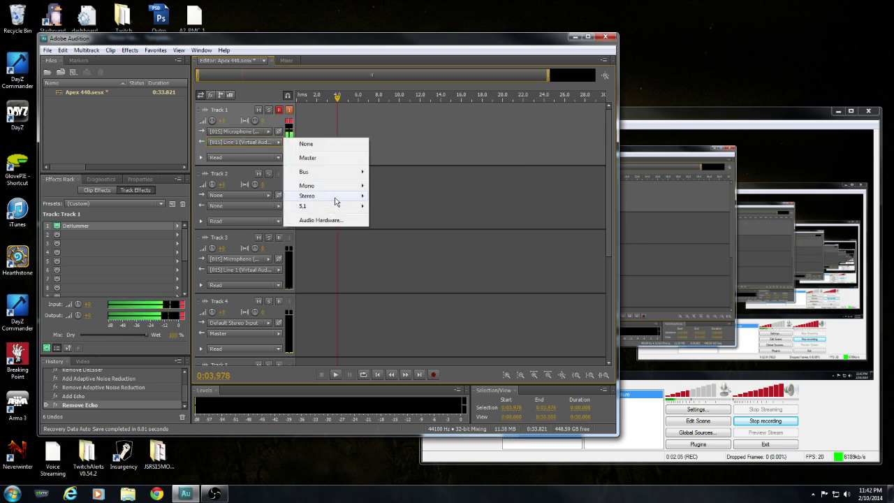
mouse_move(335, 202)
left_click(409, 208)
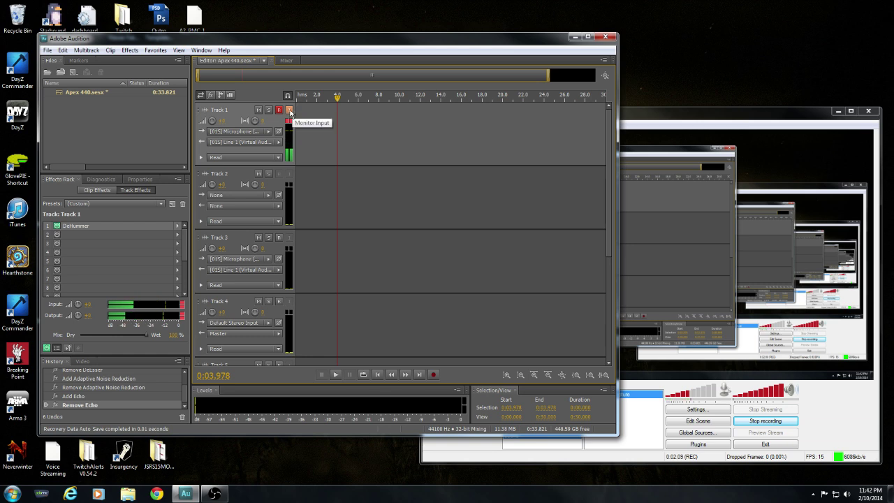
left_click(289, 110)
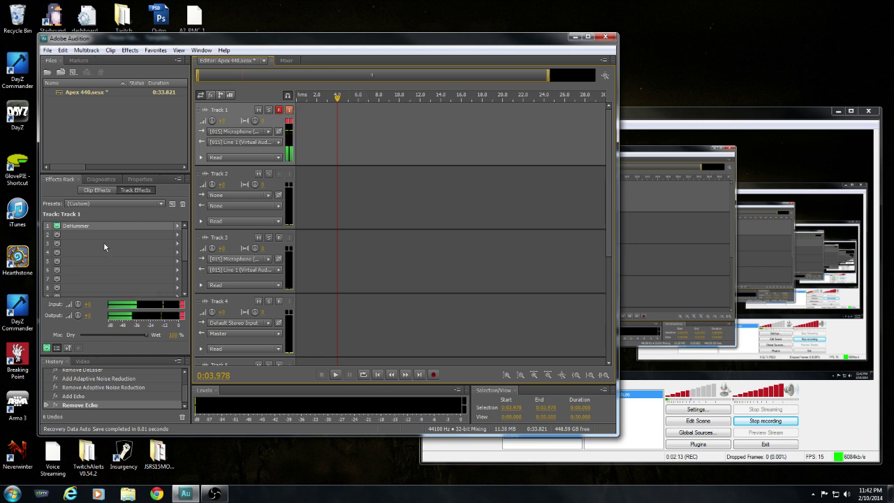
left_click(135, 190)
left_click(177, 234)
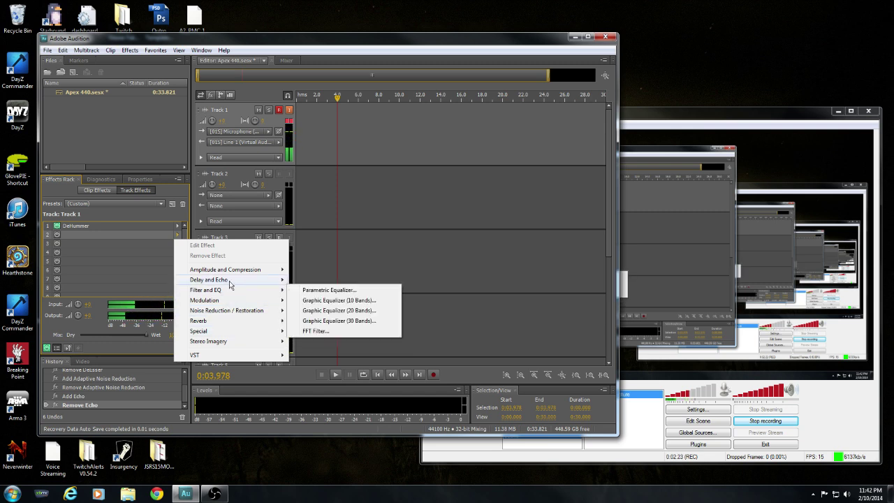
mouse_move(276, 280)
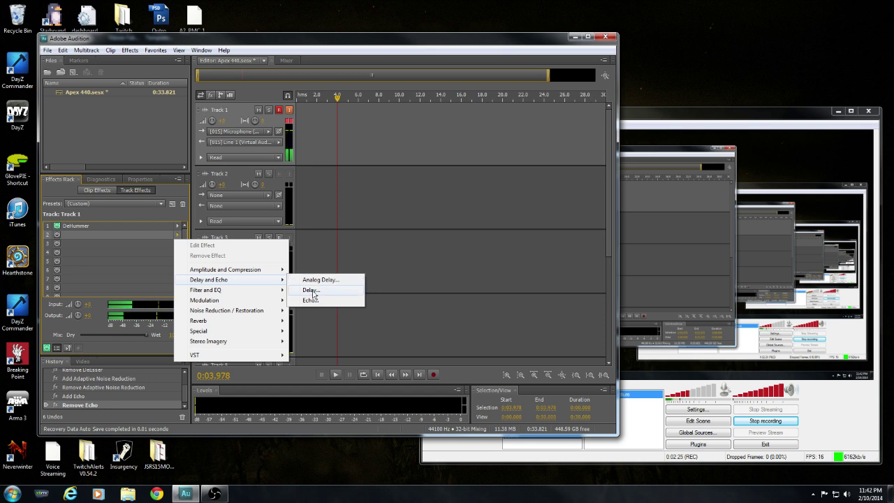
left_click(311, 301)
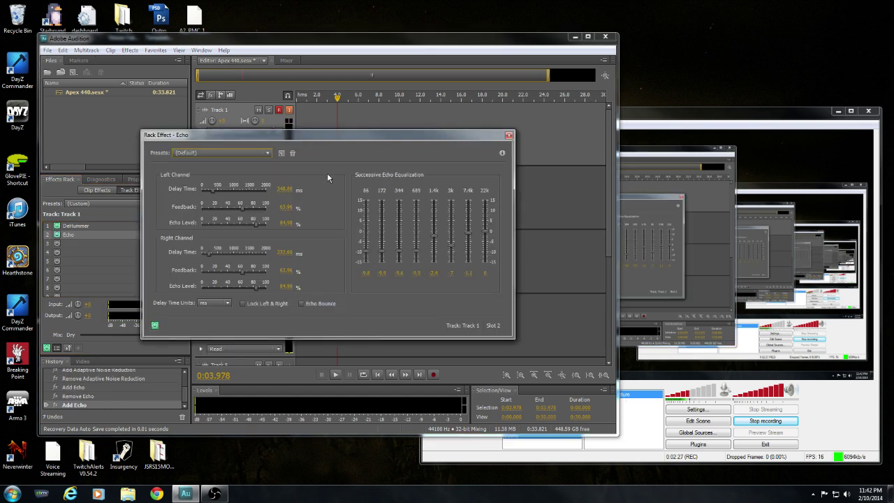
left_click(267, 152)
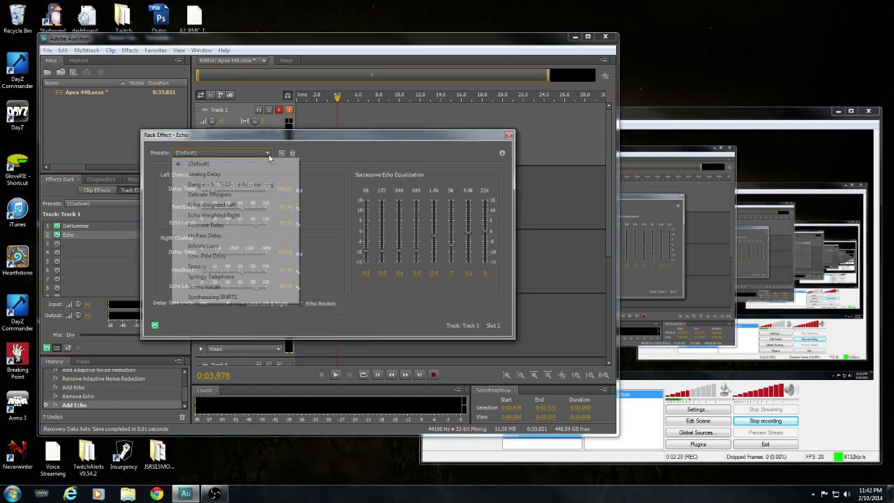
left_click(210, 267)
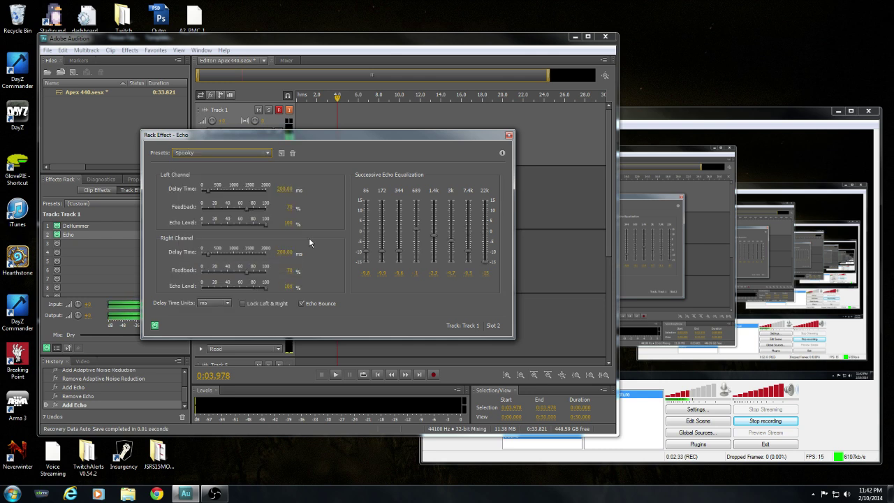
left_click(509, 134)
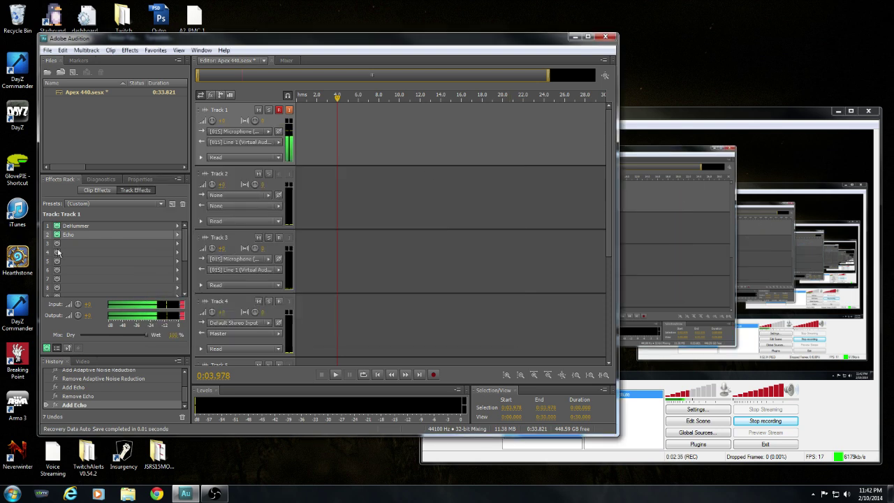
right_click(77, 234)
left_click(97, 255)
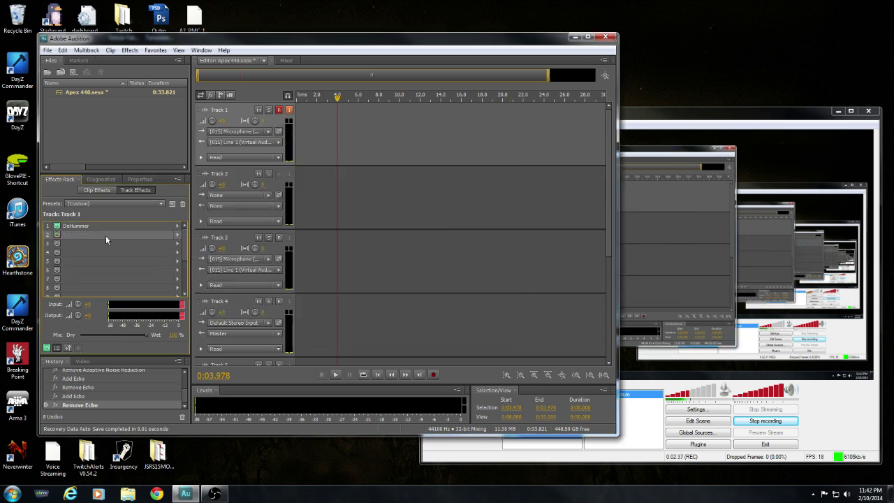
left_click(174, 238)
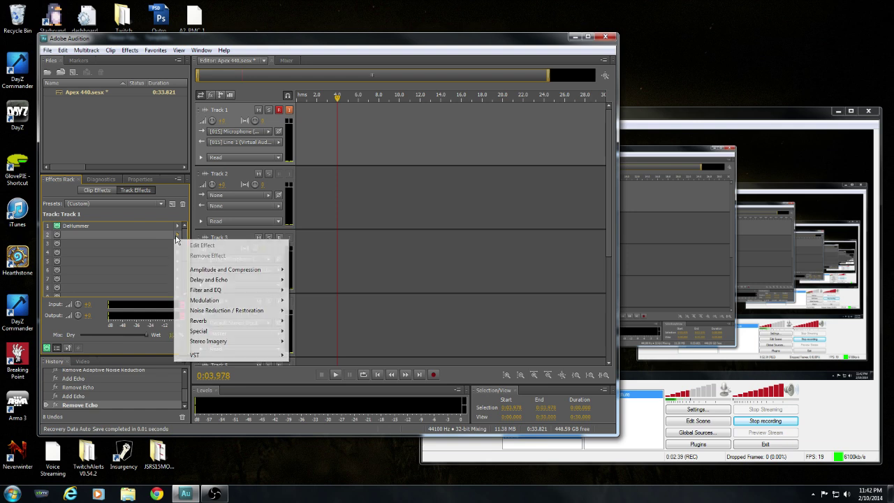
left_click(163, 240)
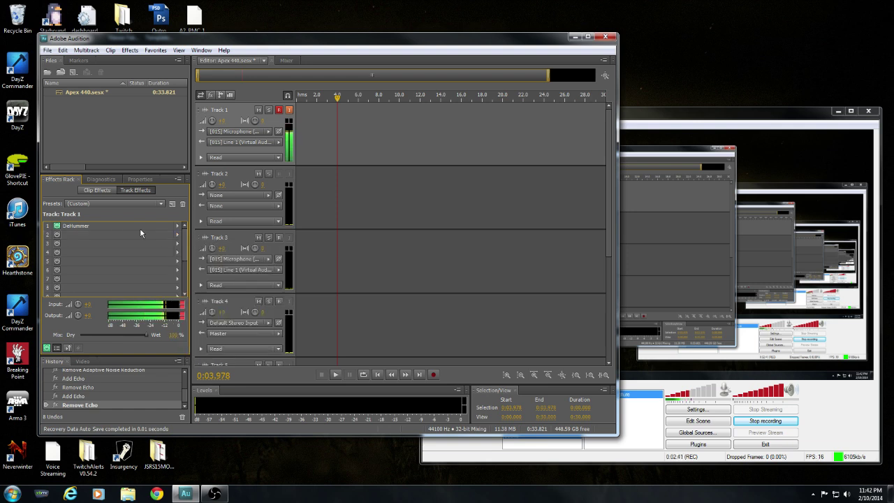
left_click(92, 225)
right_click(93, 225)
left_click(128, 231)
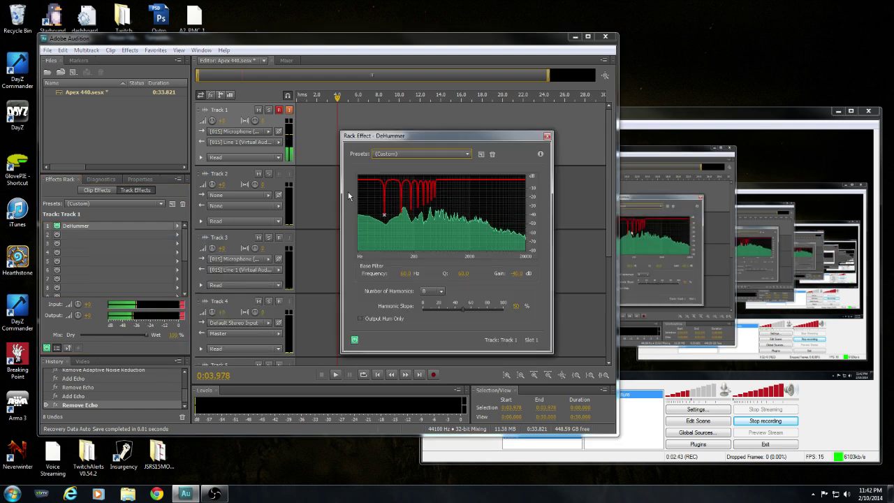
left_click(547, 137)
left_click(60, 225)
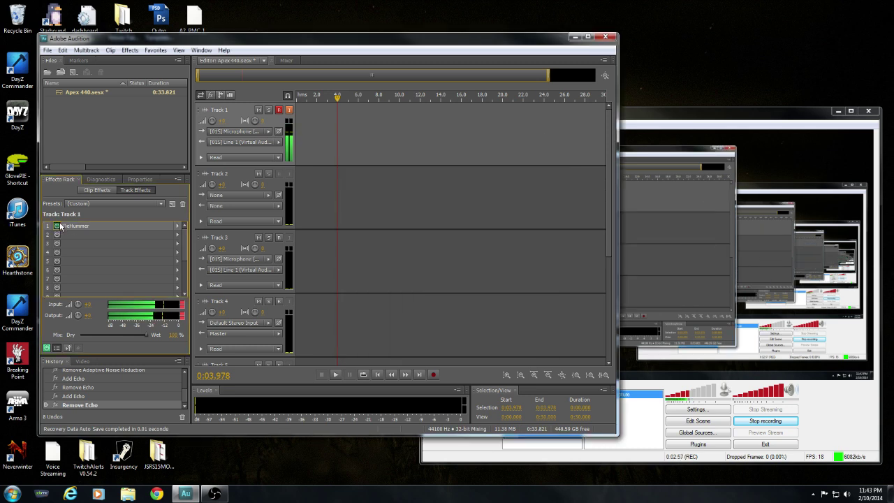
left_click(177, 235)
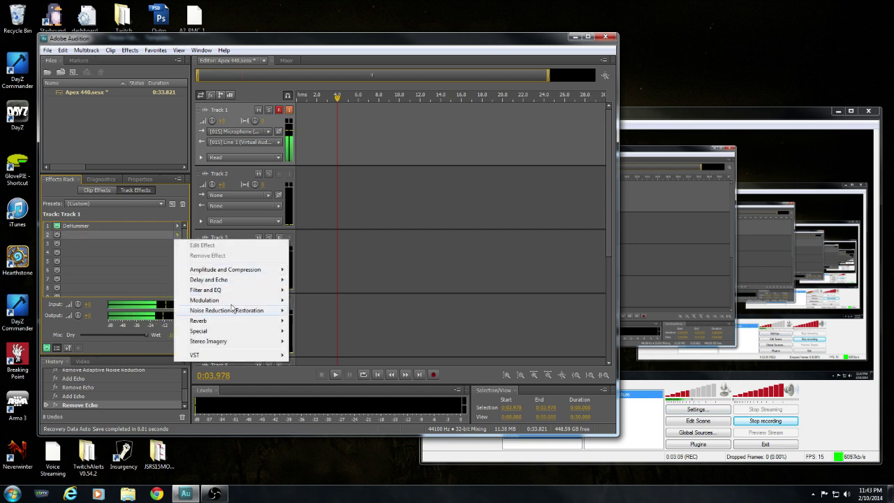
mouse_move(232, 309)
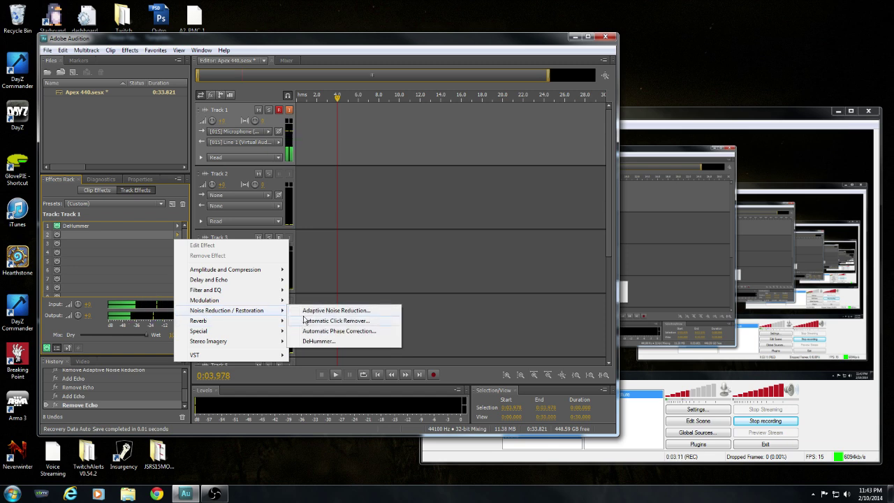
left_click(335, 311)
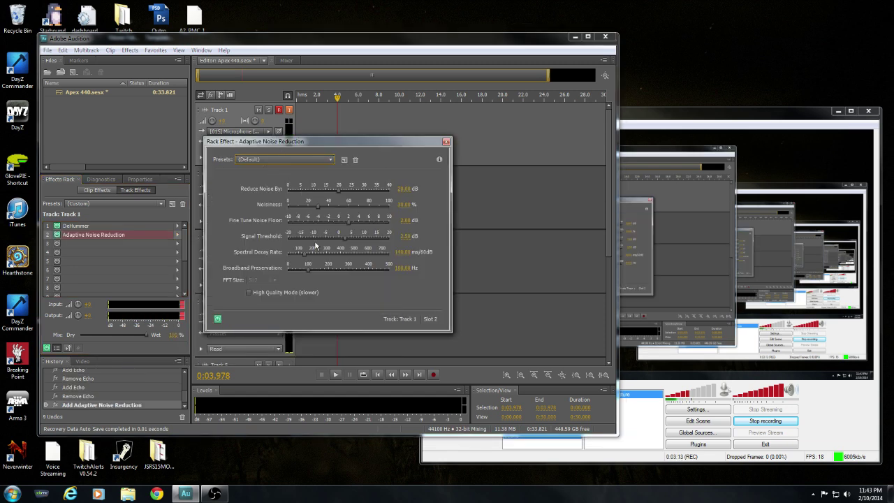
left_click(249, 292)
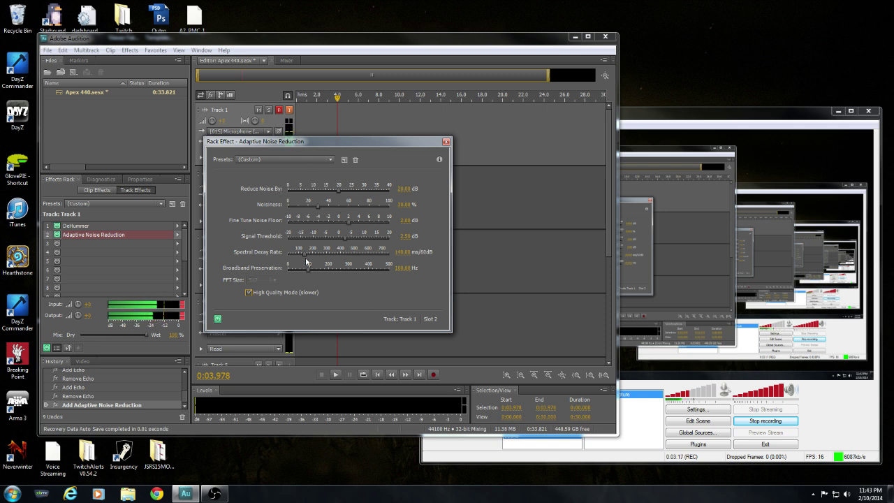
left_click(249, 292)
right_click(136, 238)
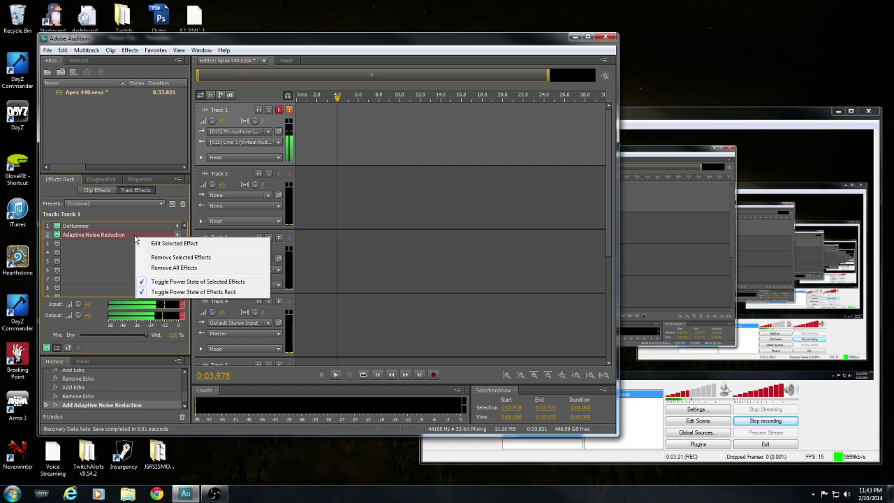
left_click(160, 258)
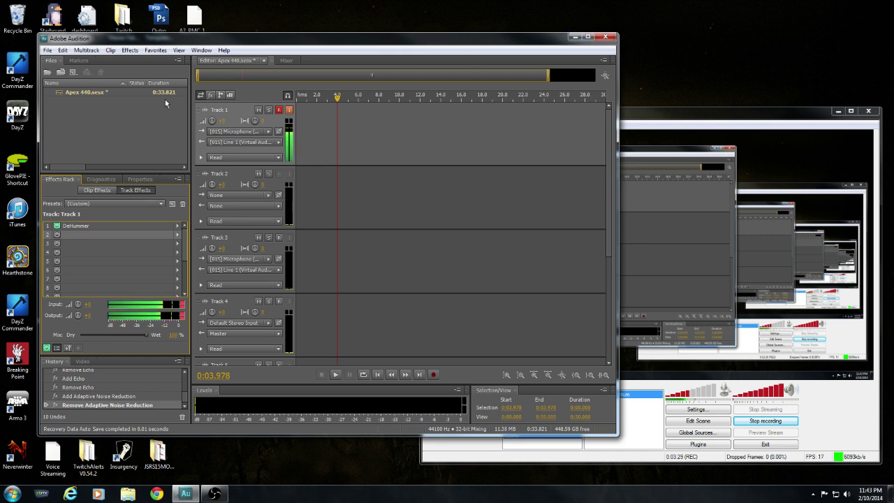
Step: Minimize Audition and set OBS's Microphone/Auxiliary Audio Device to Line 1 (Virtual Audio Cable)
left_click(577, 37)
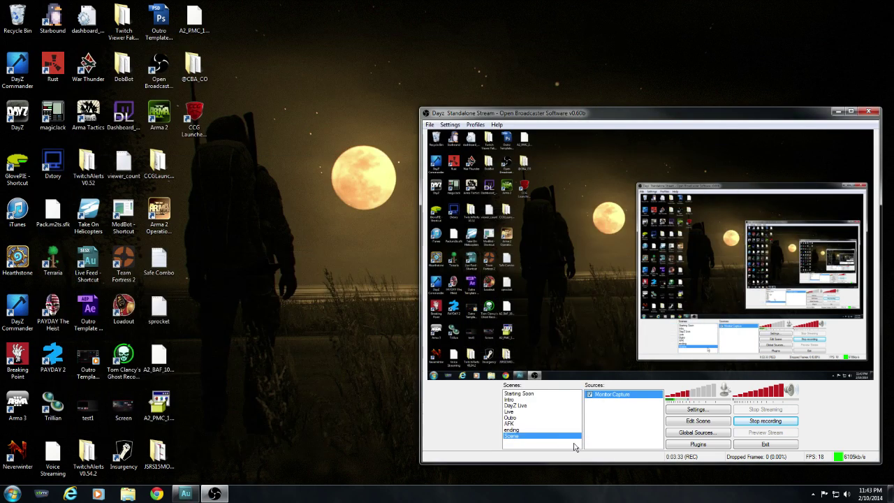
left_click(450, 124)
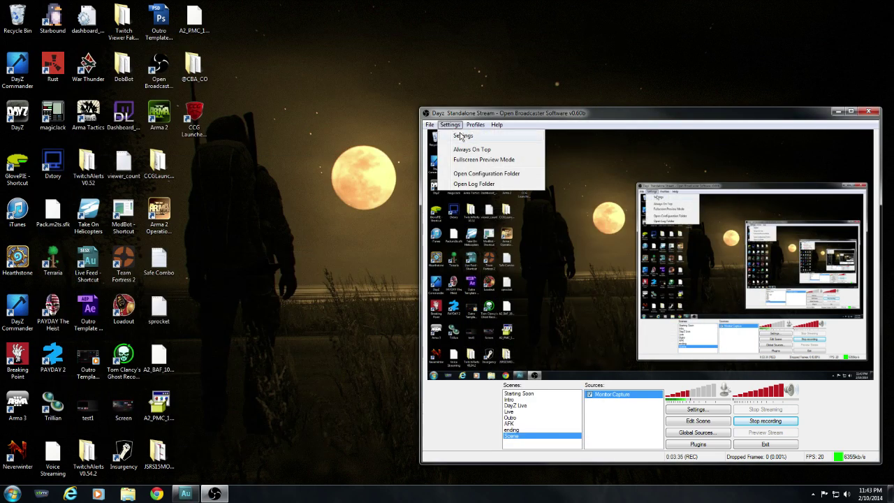
left_click(459, 135)
left_click_drag(286, 92, 154, 84)
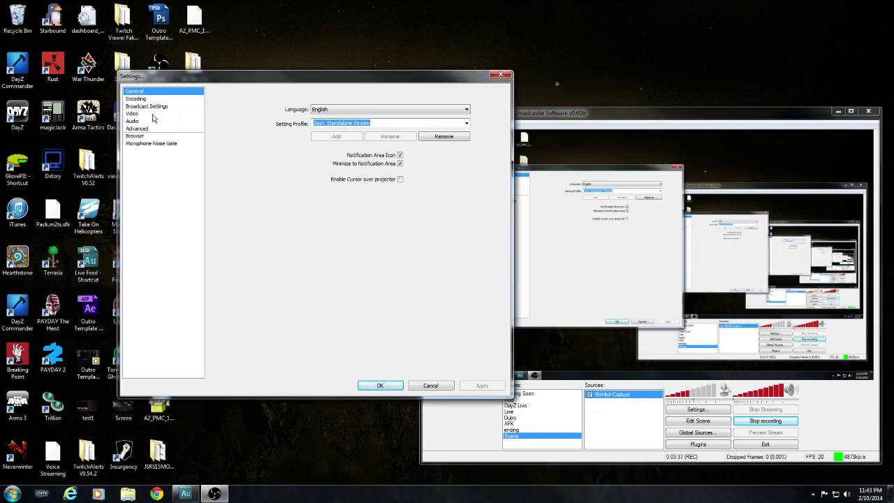
left_click(132, 121)
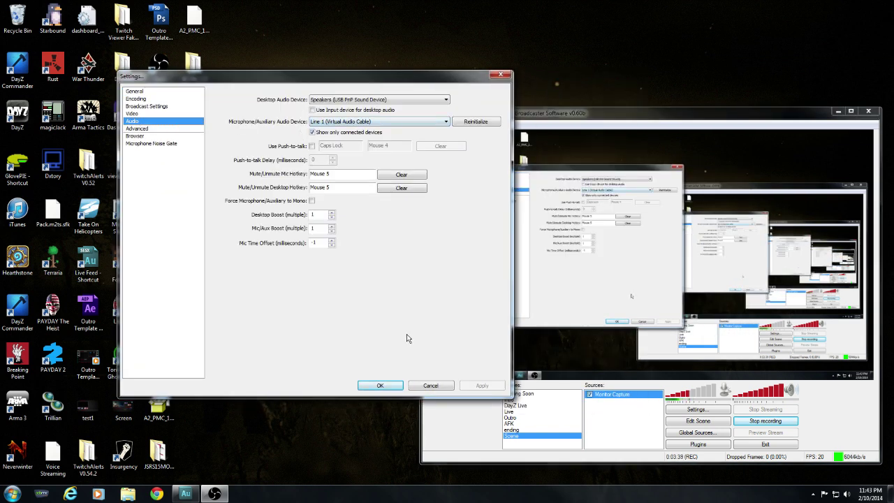
left_click(354, 122)
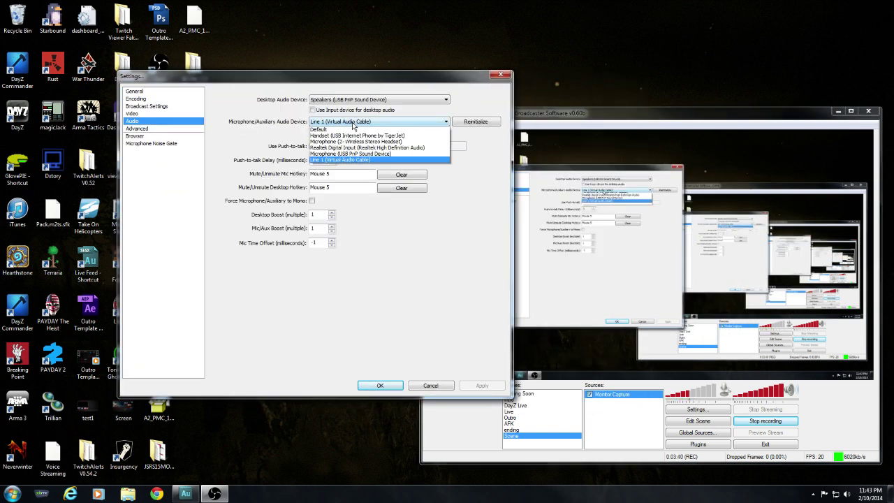
left_click(338, 167)
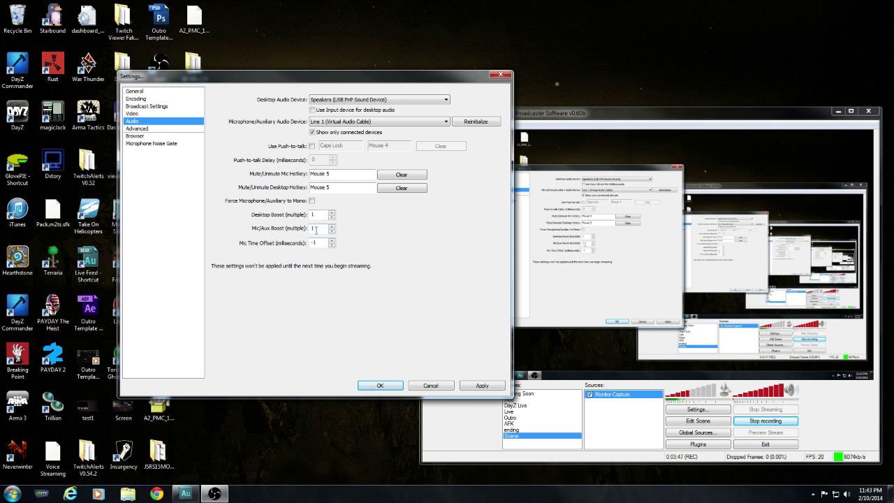
left_click(430, 385)
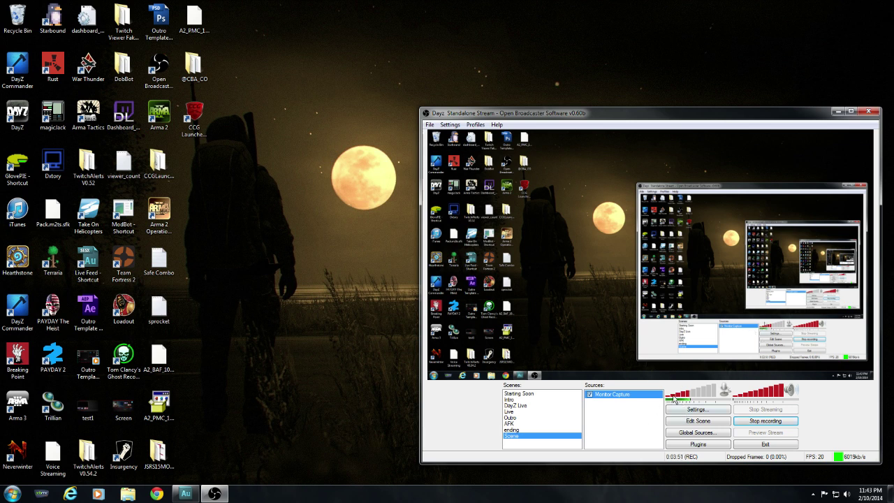